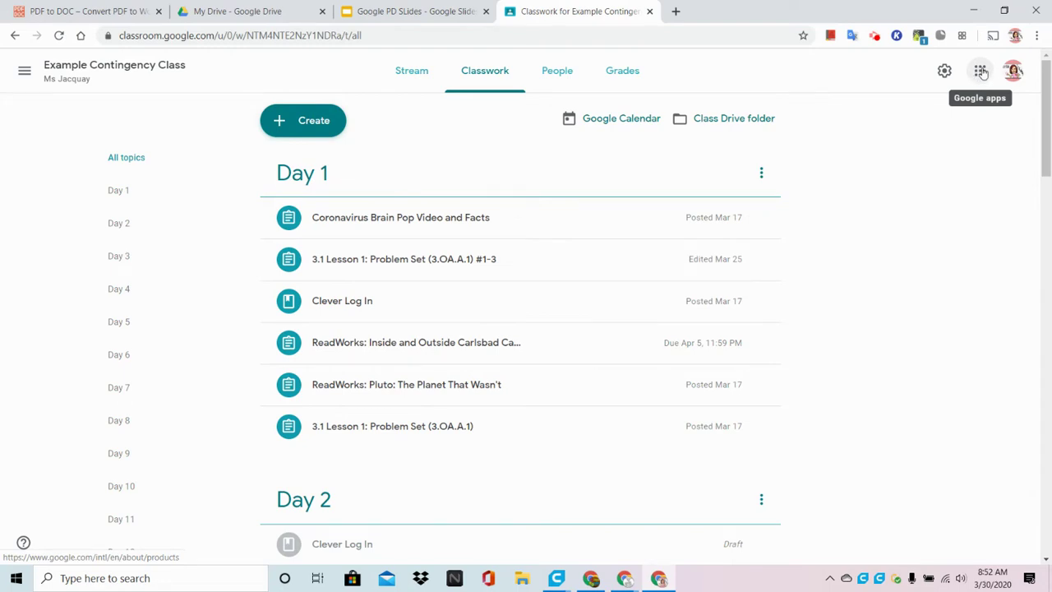
# Step: Open Google Meet in a new tab from the Google apps grid
pyautogui.click(981, 73)
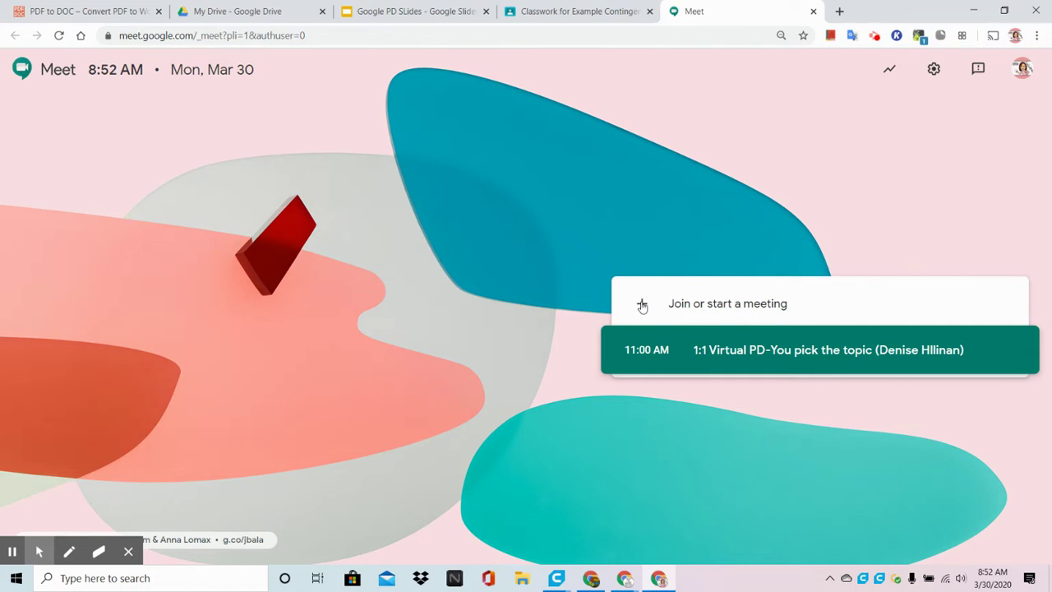
# Step: Start a Google Meet meeting nicknamed Morning_Meeting
pyautogui.click(641, 304)
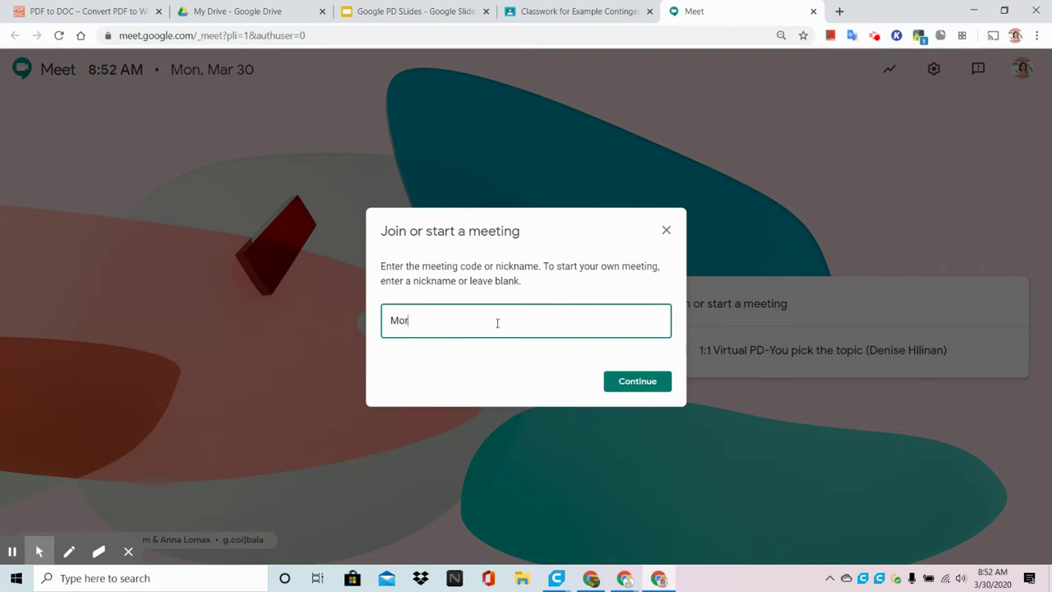
pyautogui.write('Morning_Meeting')
pyautogui.click(632, 387)
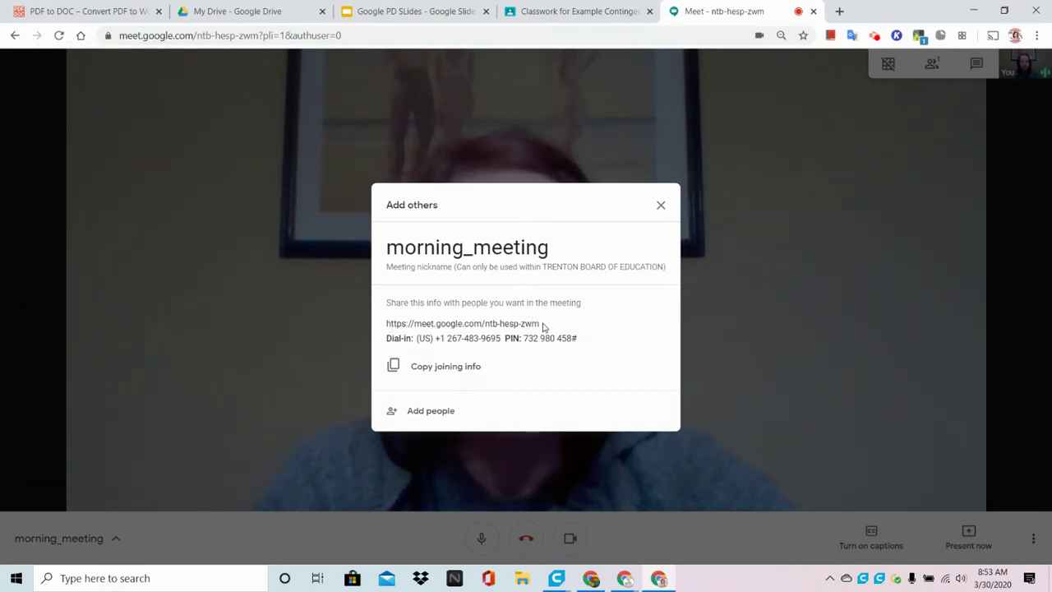
# Step: Copy the morning_meeting call's link from the Add others dialog, then dismiss it
pyautogui.moveTo(542, 327); pyautogui.dragTo(383, 321)
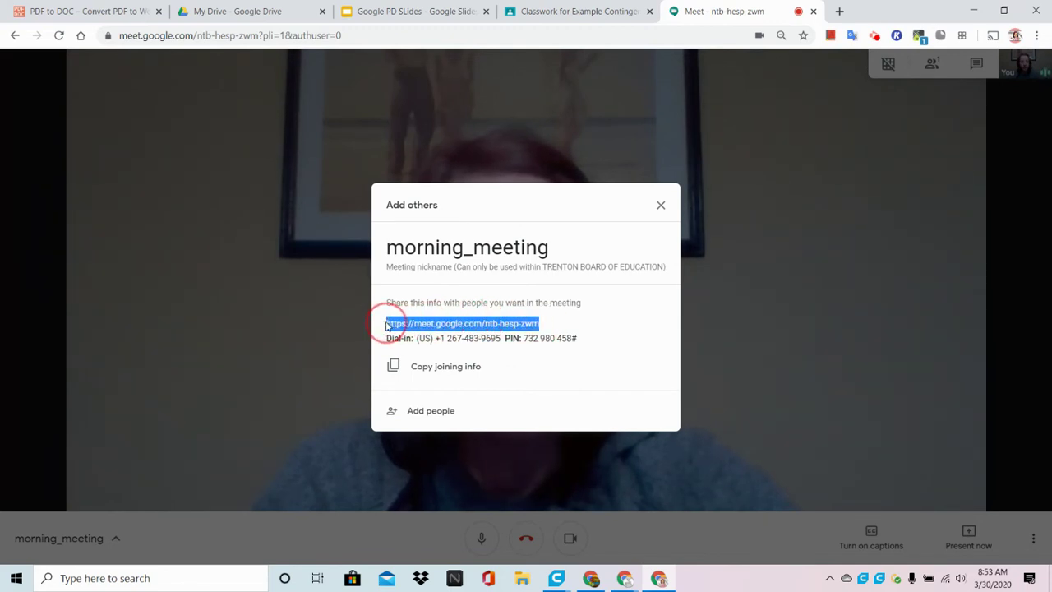
pyautogui.rightClick(438, 322)
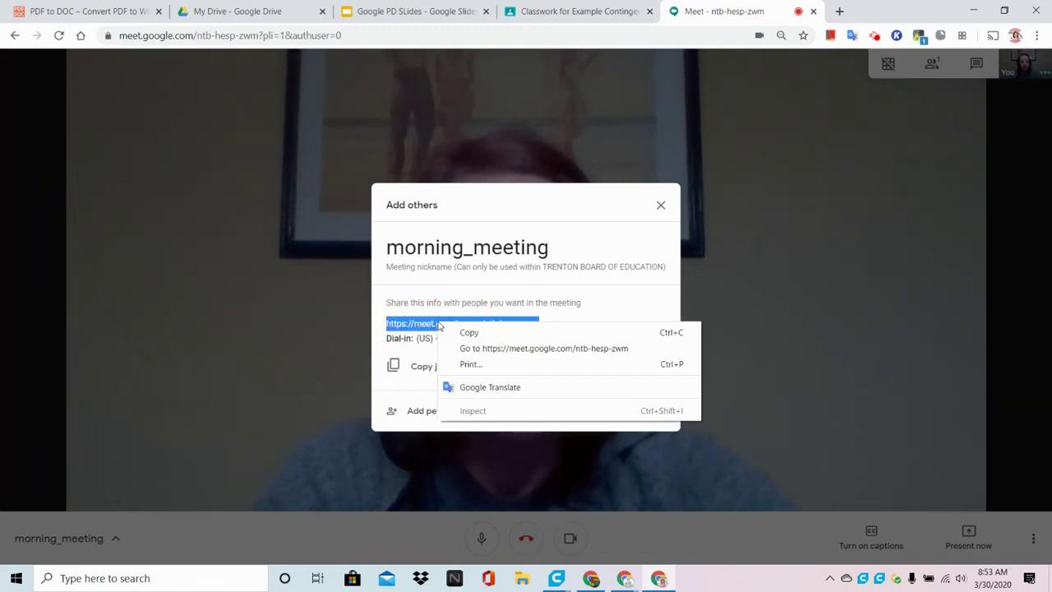
pyautogui.click(452, 331)
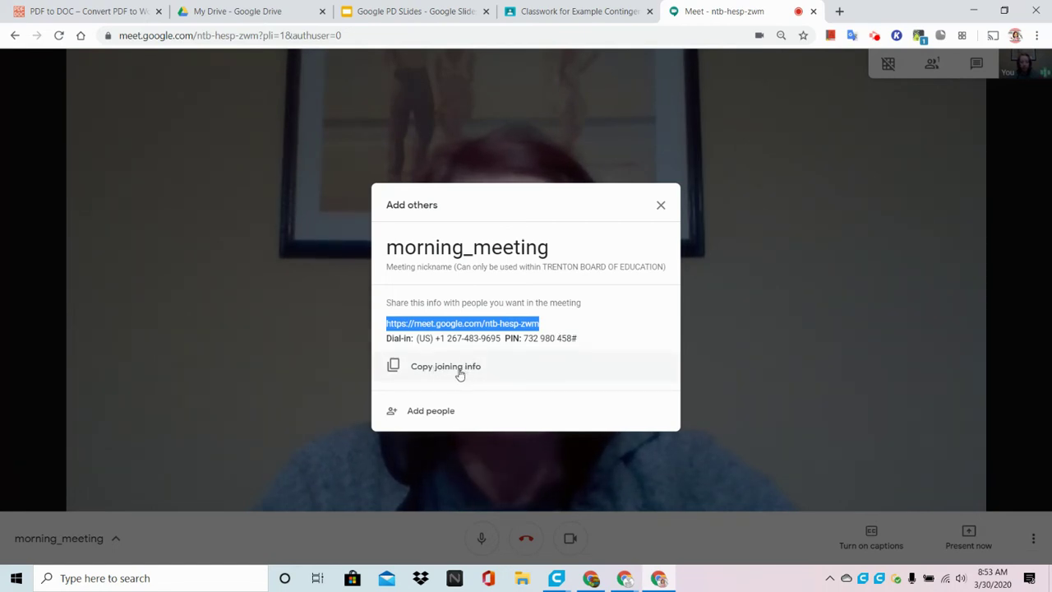
pyautogui.click(662, 205)
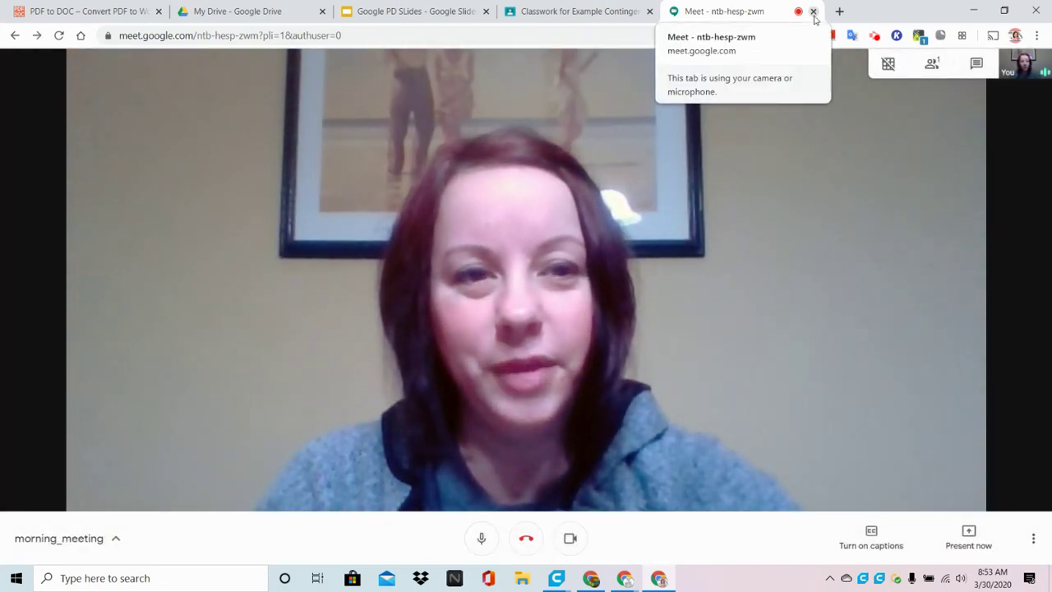
# Step: Back in Classroom, add the Classwork topic 'Morning Meeting on March 31 at 11 am'
pyautogui.click(813, 12)
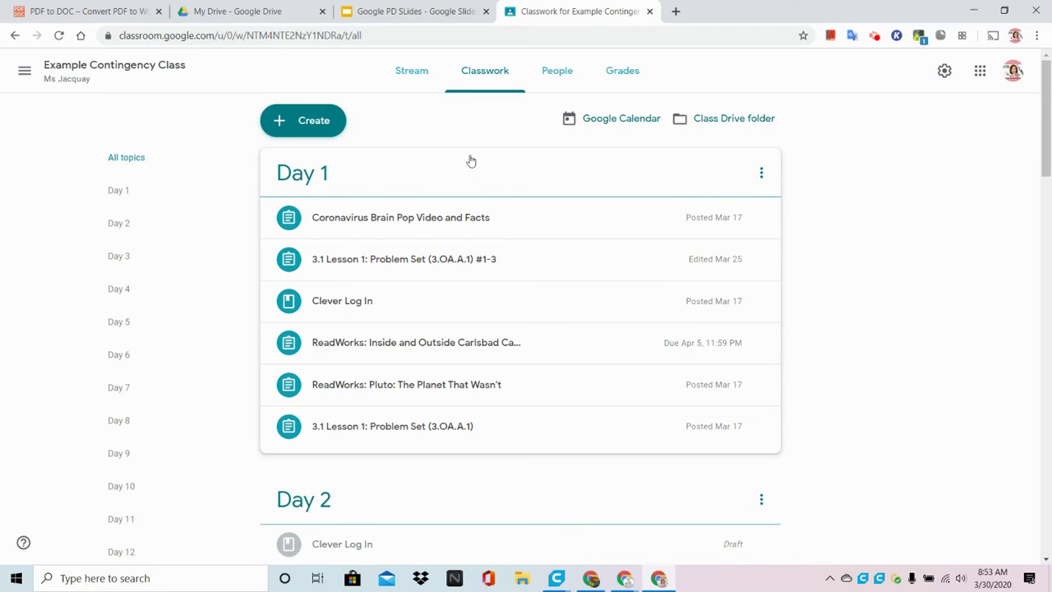
pyautogui.click(289, 125)
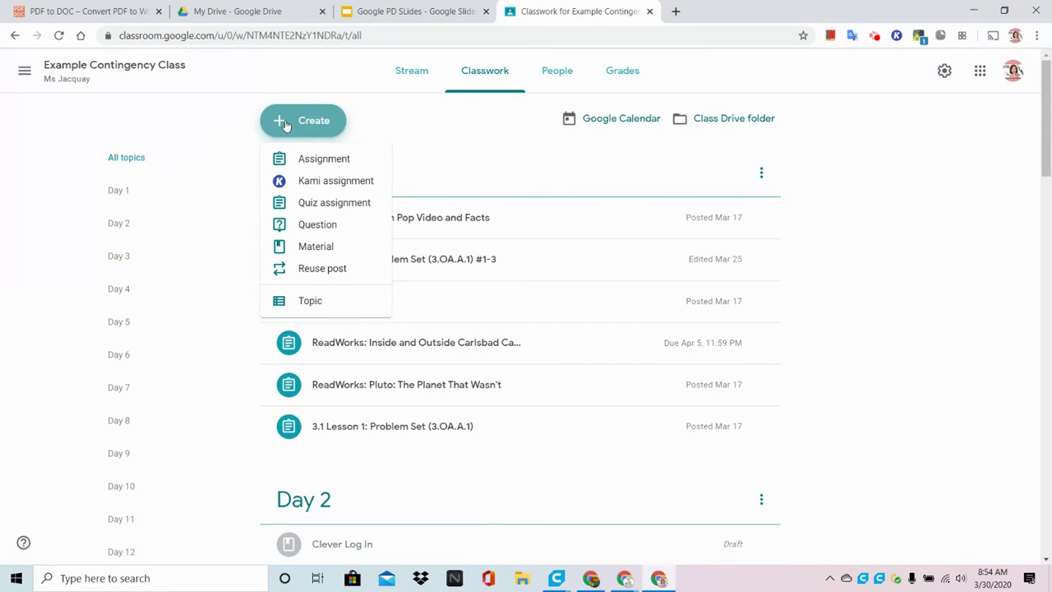
pyautogui.click(316, 303)
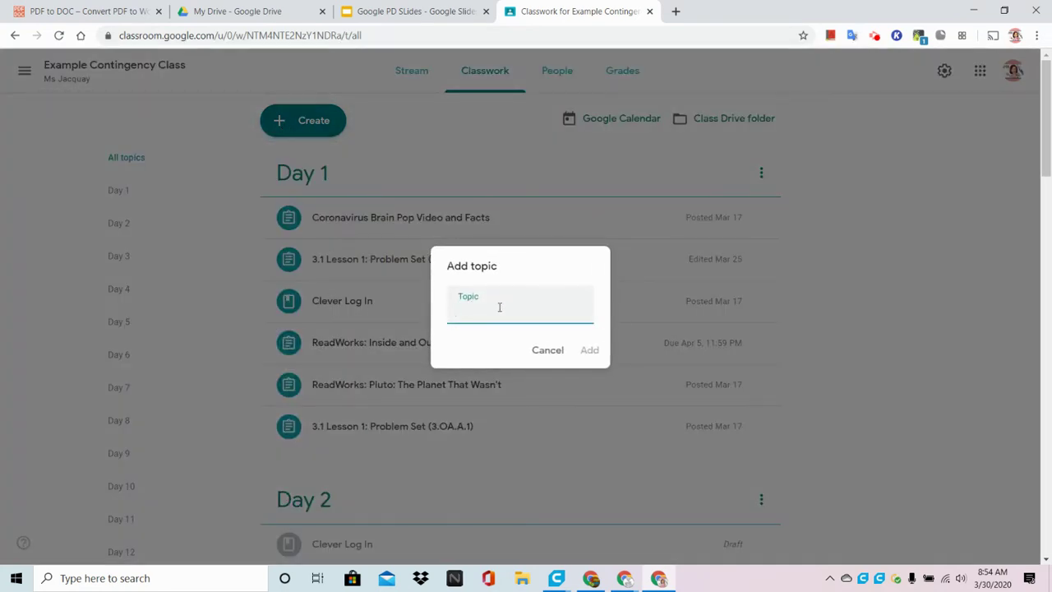
pyautogui.write('Morning Meeting on')
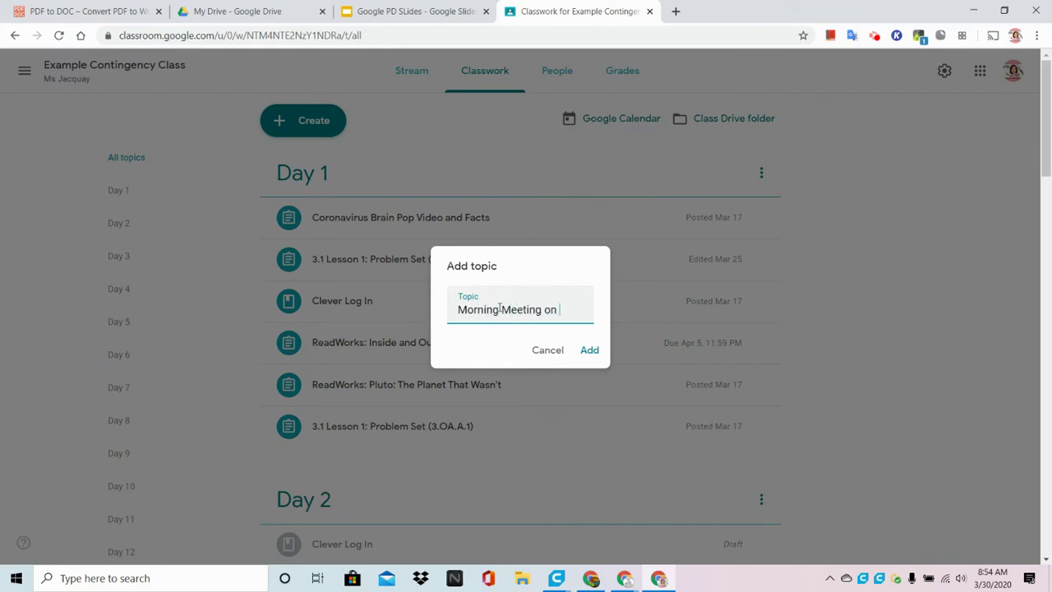
pyautogui.write(' March 31')
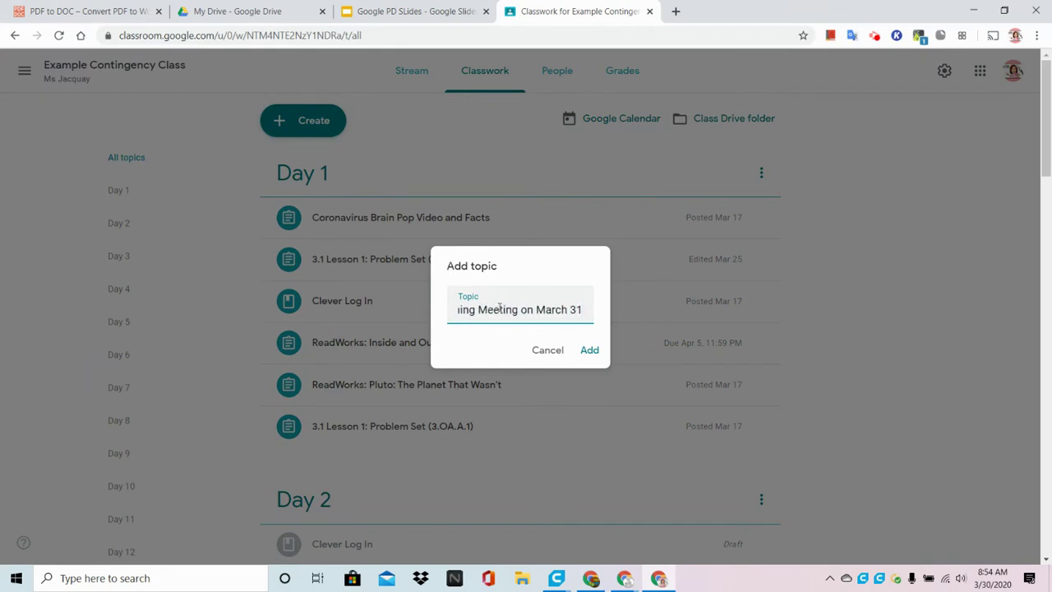
pyautogui.write(' at 11')
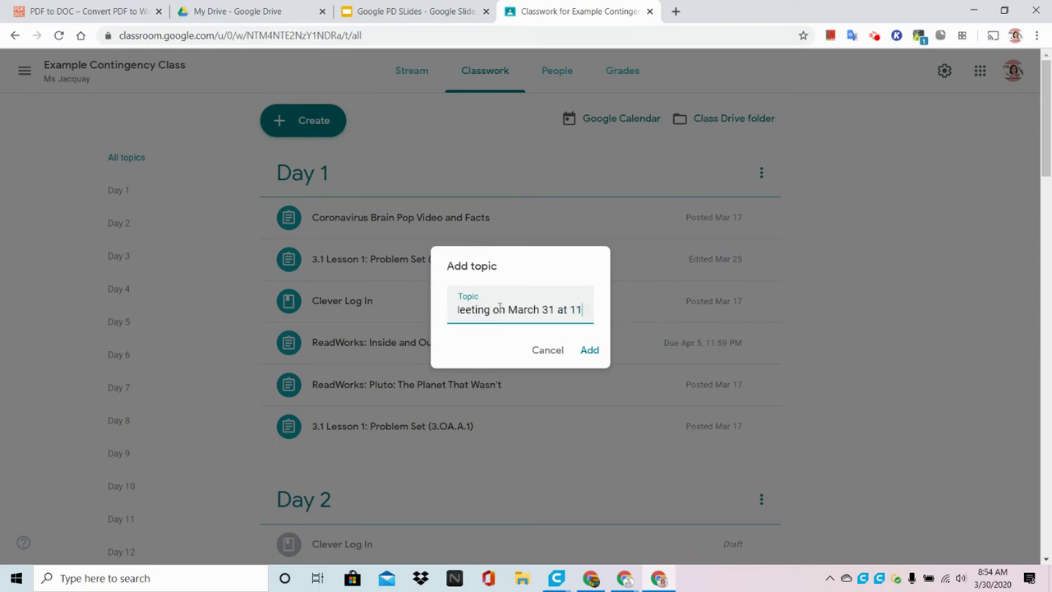
pyautogui.write(' am')
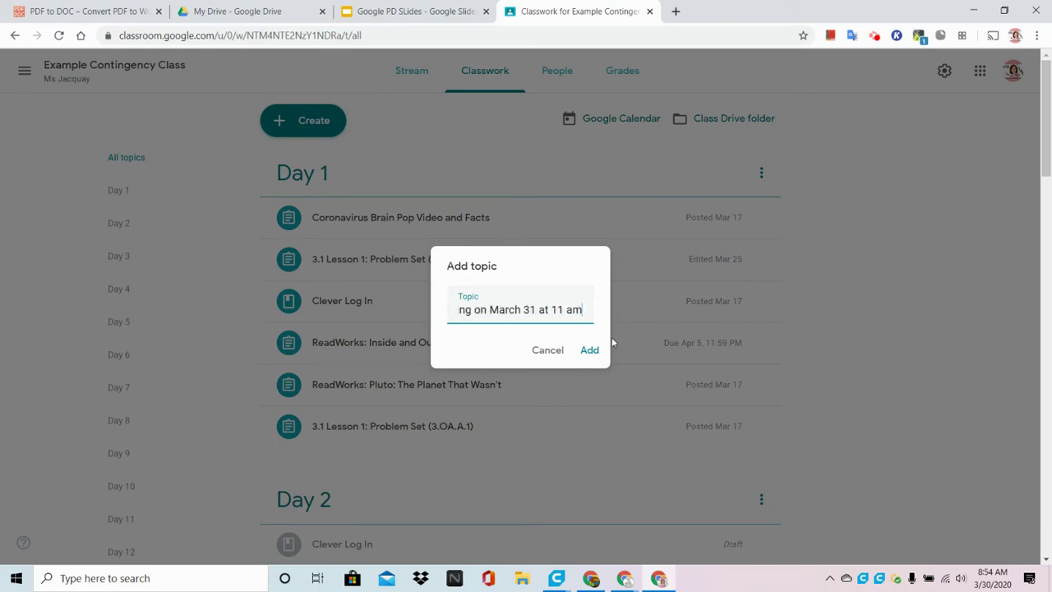
pyautogui.click(589, 351)
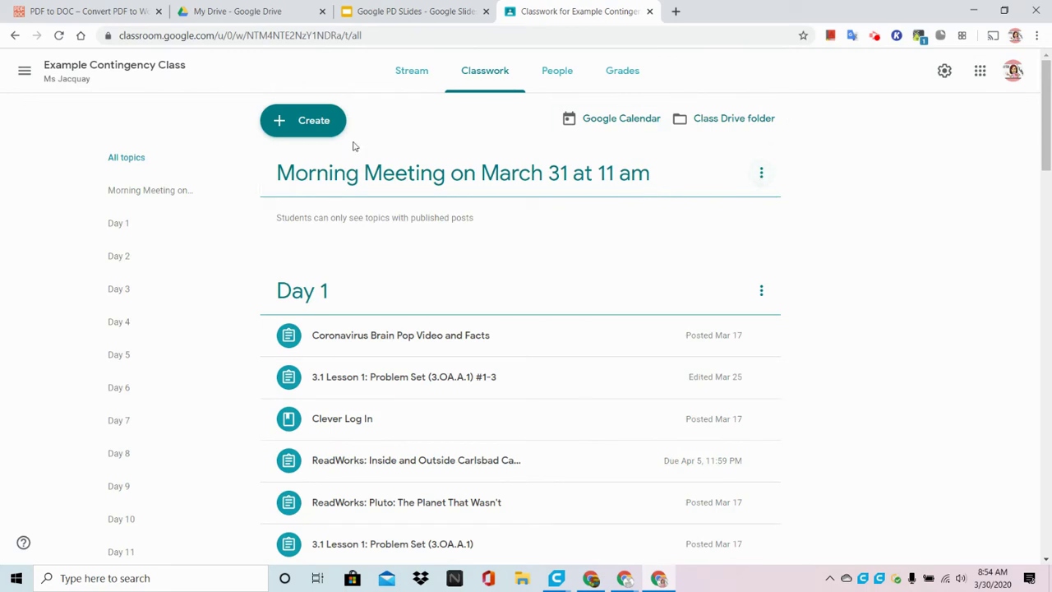
# Step: Check the new topic's options menu without changes, then bring up the Create post list
pyautogui.click(761, 173)
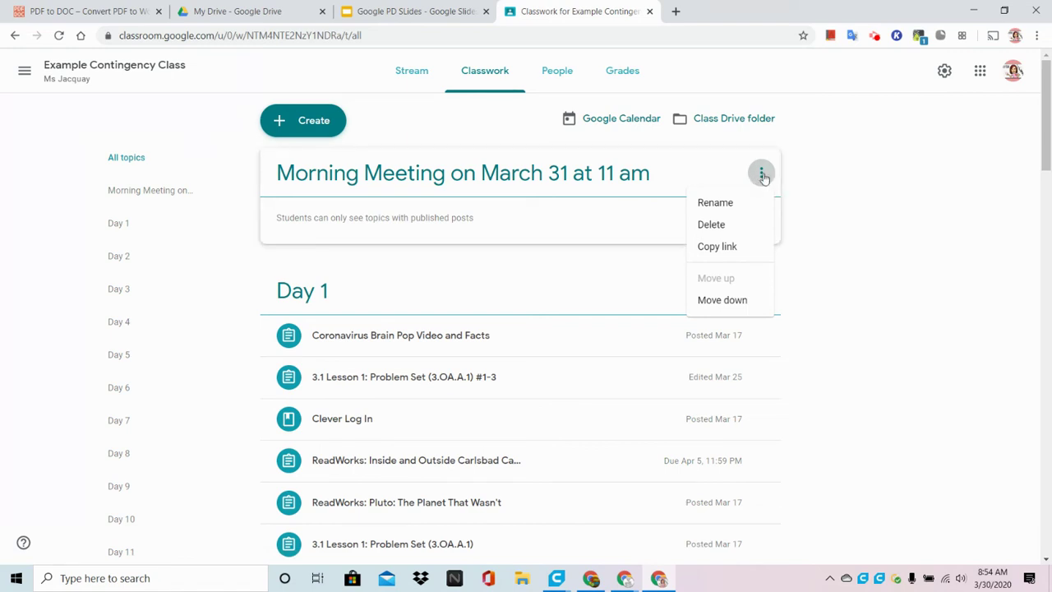
pyautogui.click(811, 178)
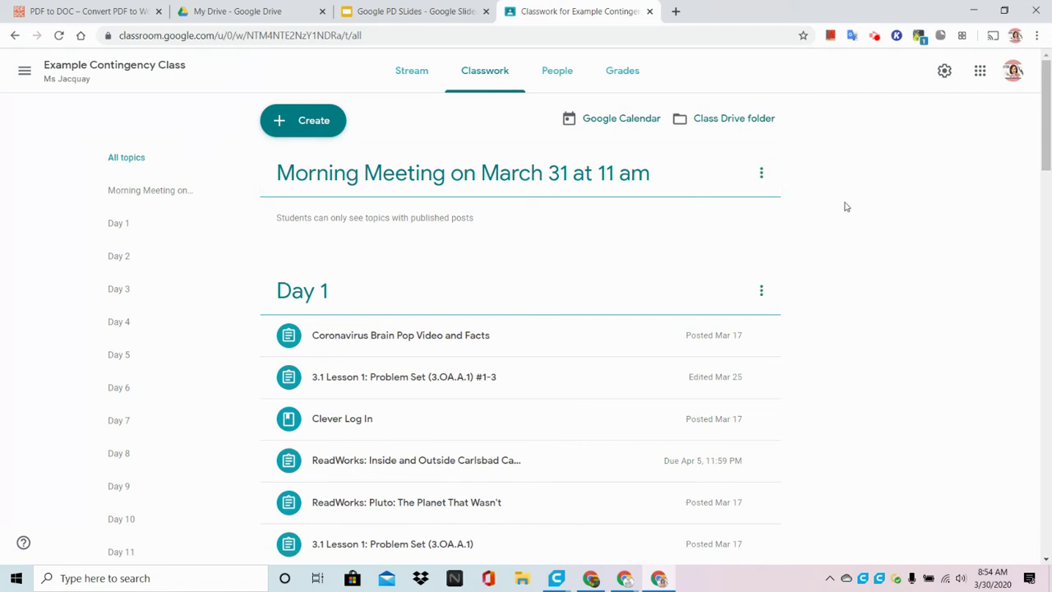
pyautogui.click(862, 183)
pyautogui.click(761, 174)
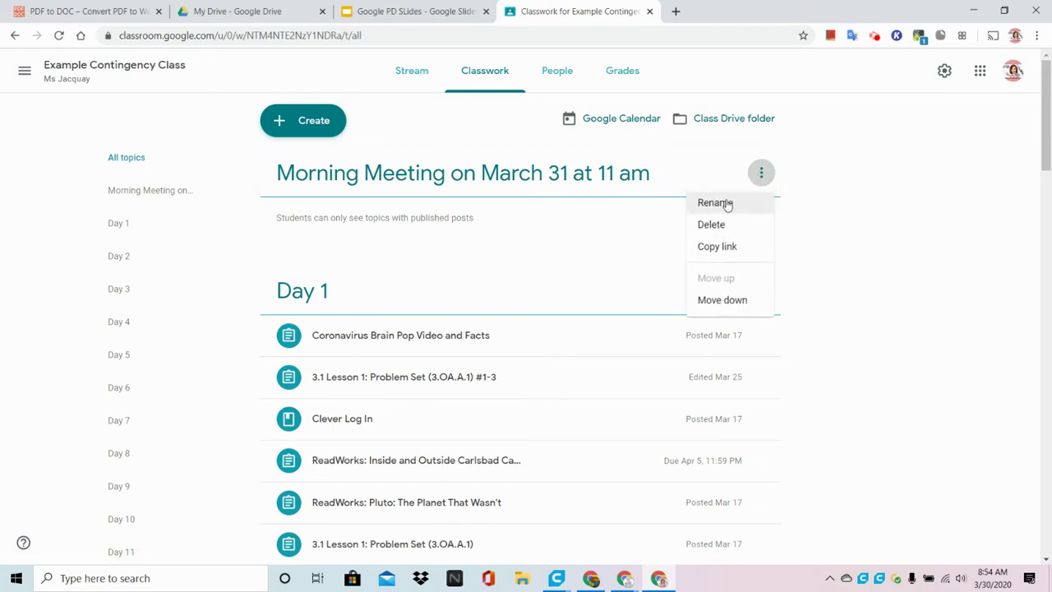
pyautogui.click(869, 194)
pyautogui.click(301, 128)
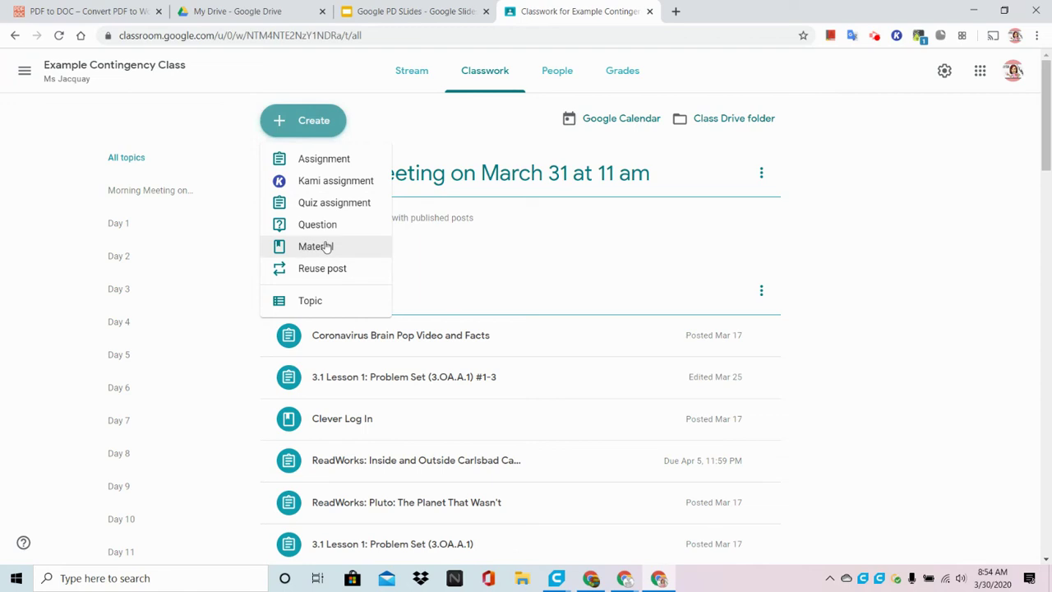
# Step: Create a new material titled 'Morning Meeting 3/31'
pyautogui.click(326, 247)
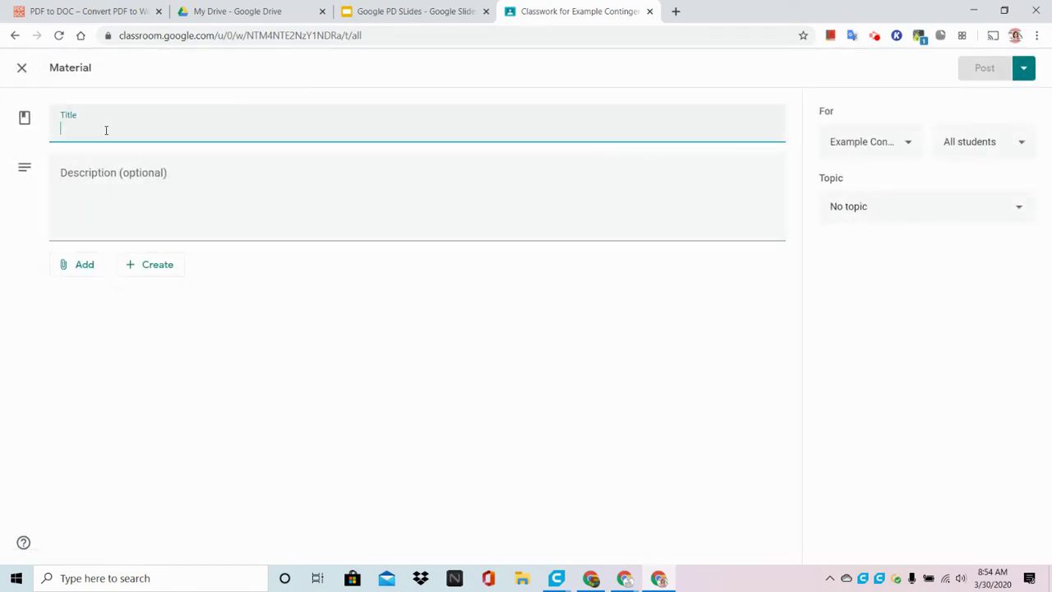
pyautogui.write('Mo')
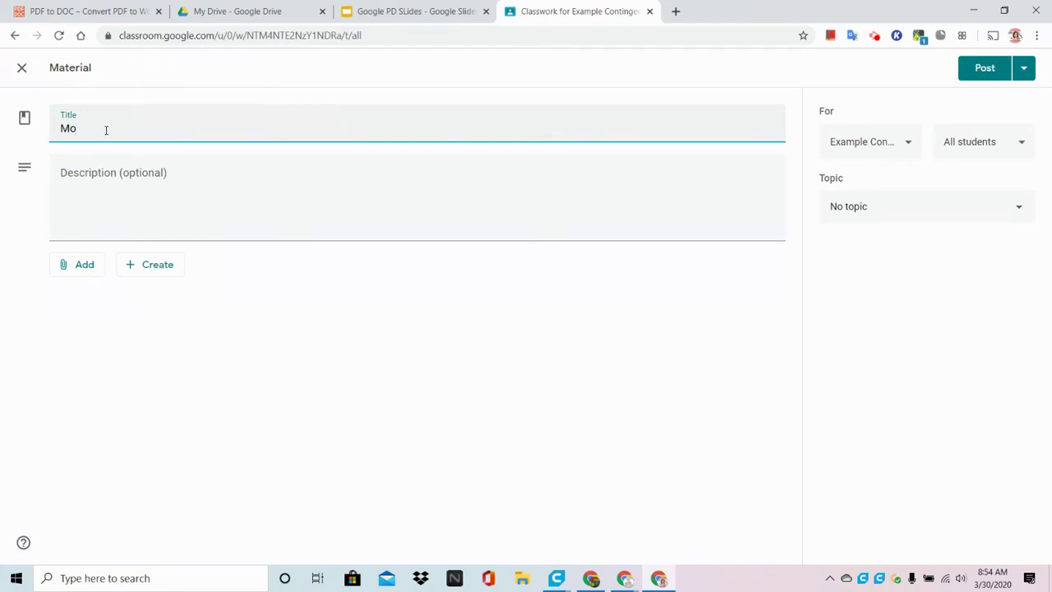
pyautogui.write('rning Meeting 3/31')
pyautogui.click(112, 192)
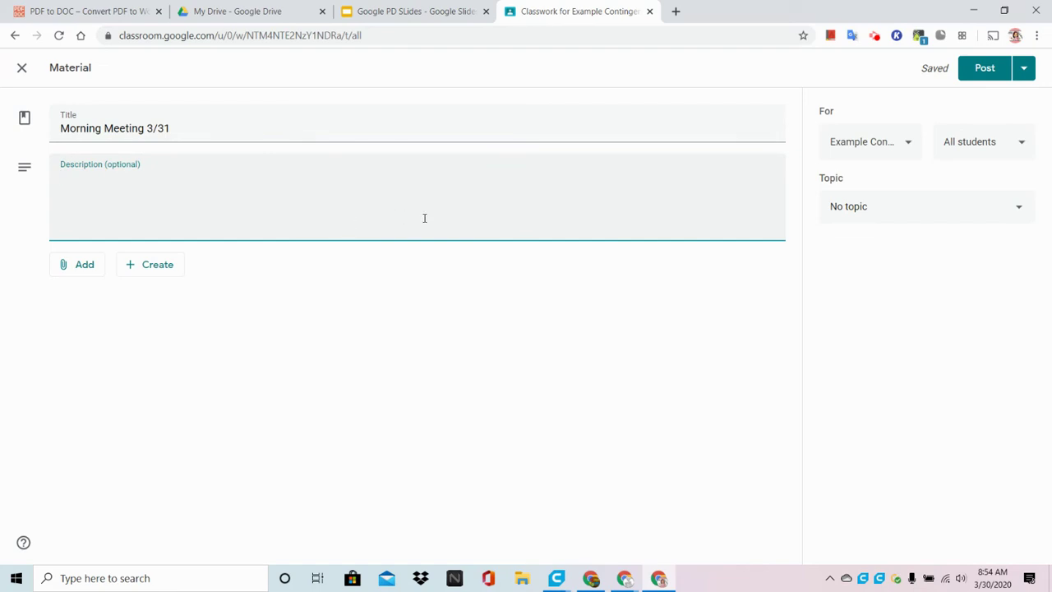
pyautogui.click(72, 266)
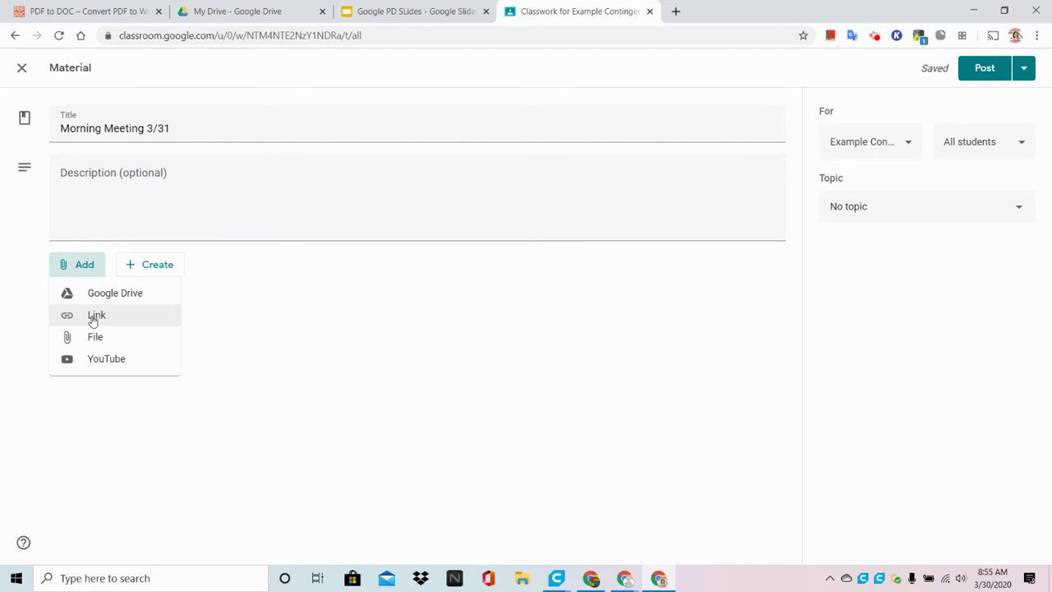
# Step: Attach the copied Meet URL to the material as a link
pyautogui.click(93, 319)
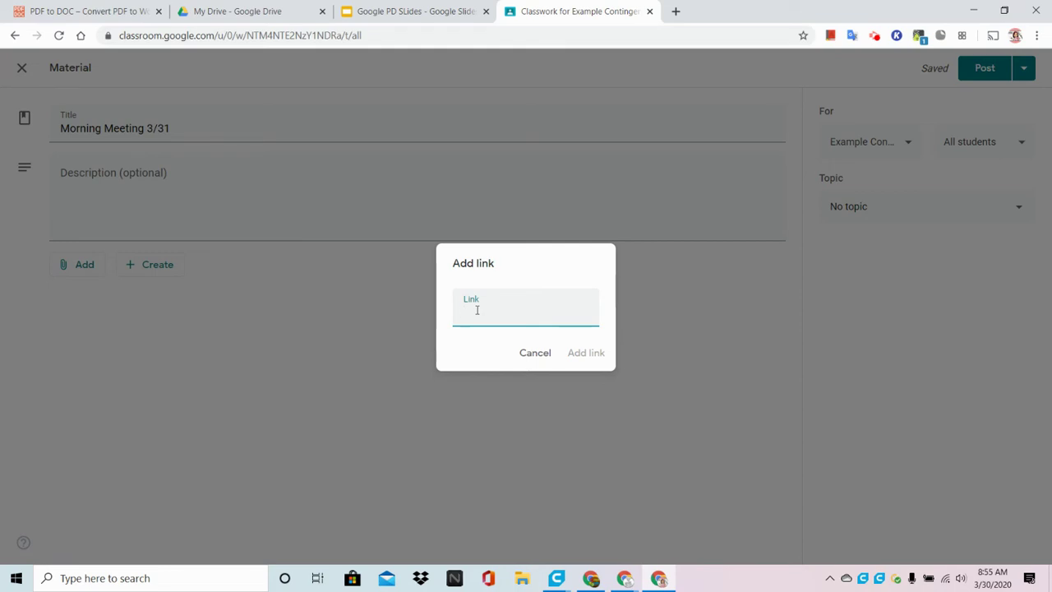
pyautogui.hotkey('ctrl', 'v')
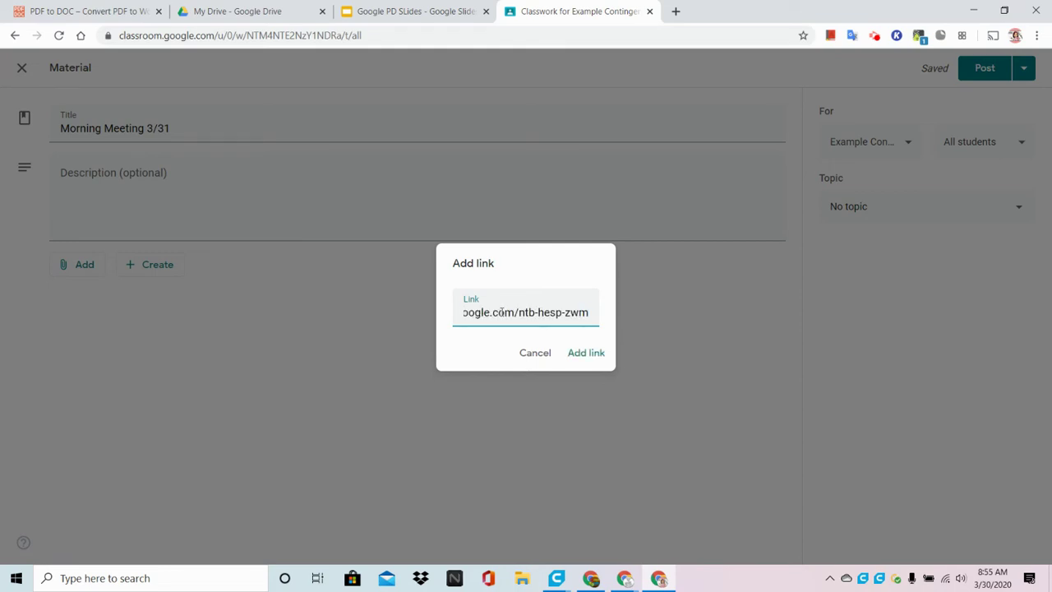
pyautogui.click(586, 355)
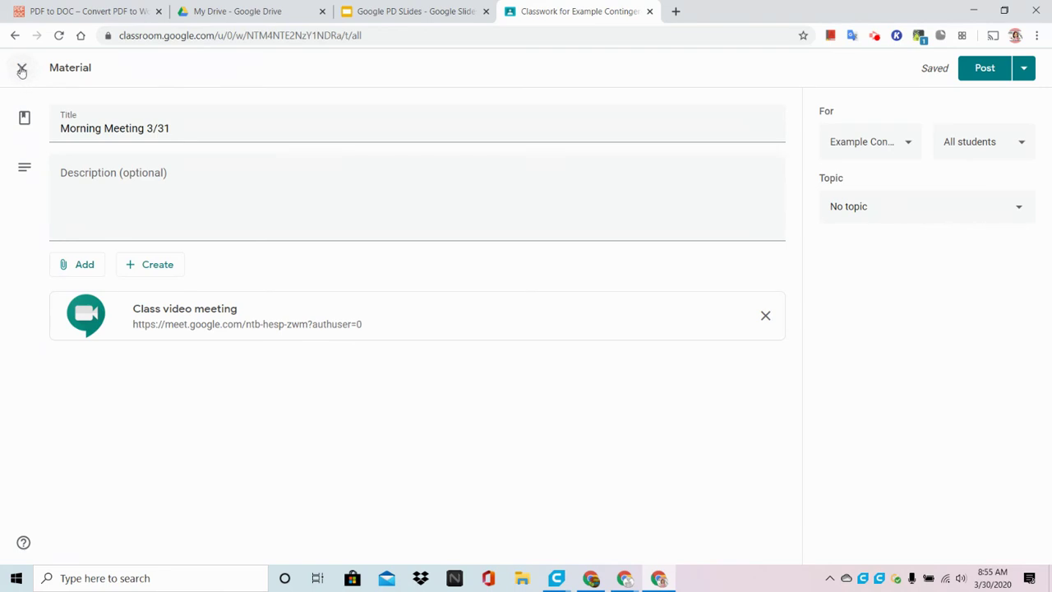
# Step: Assign the material to the 'Morning Meeting on March 31 at 11 am' topic and close it as a draft
pyautogui.click(916, 207)
pyautogui.scroll(-2, 899, 264)
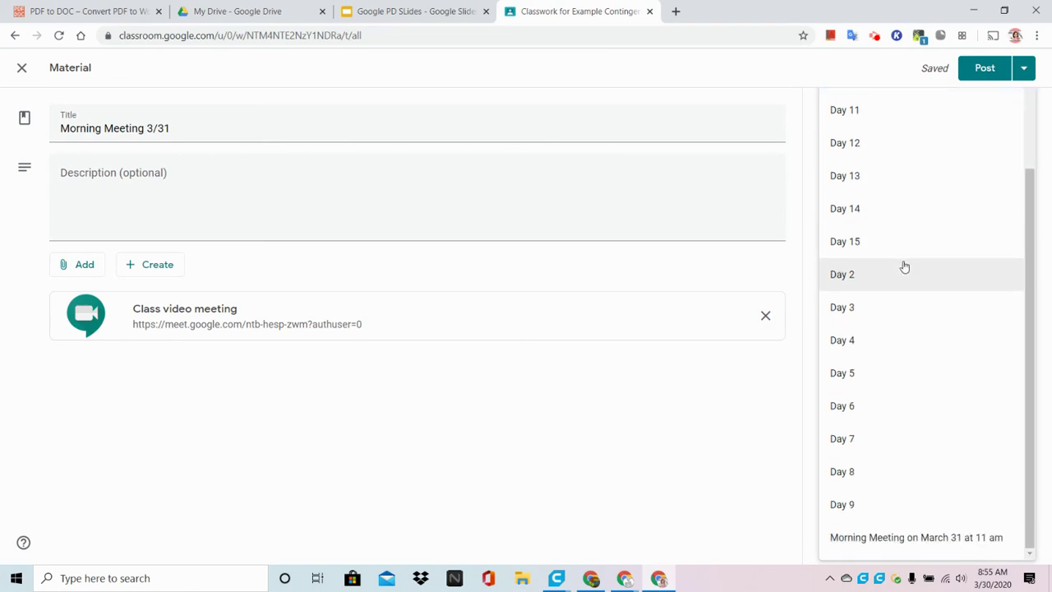
pyautogui.click(912, 537)
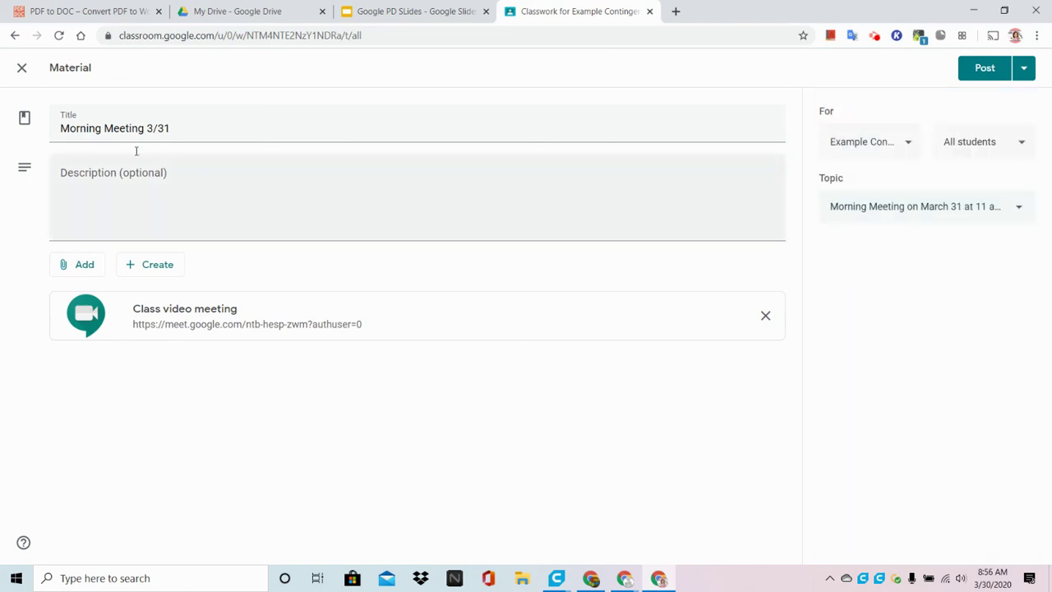
pyautogui.click(21, 69)
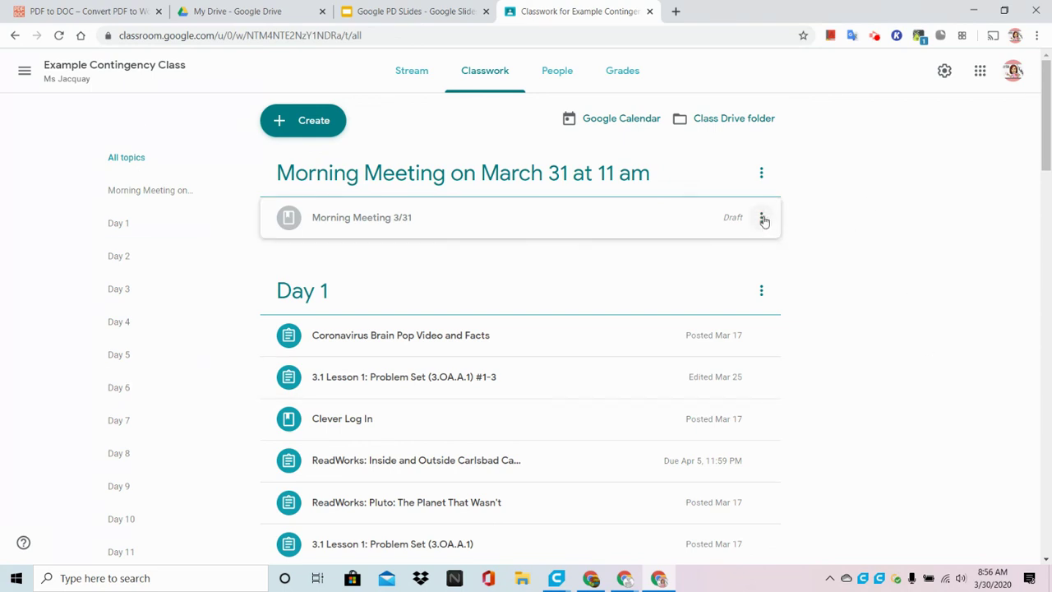
# Step: Choose Edit on the Morning Meeting 3/31 draft's menu
pyautogui.click(761, 218)
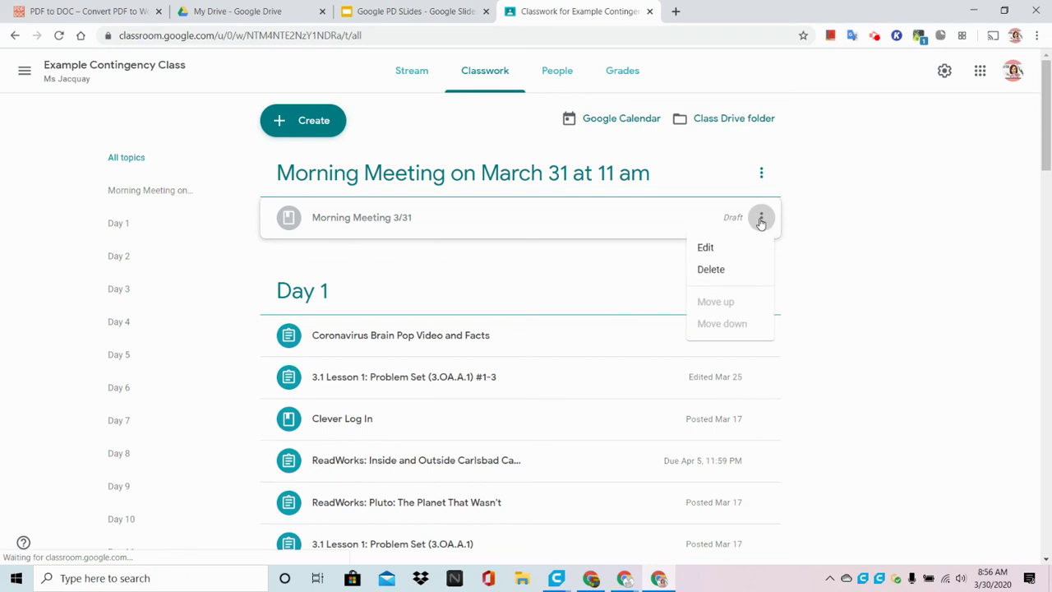
pyautogui.click(722, 250)
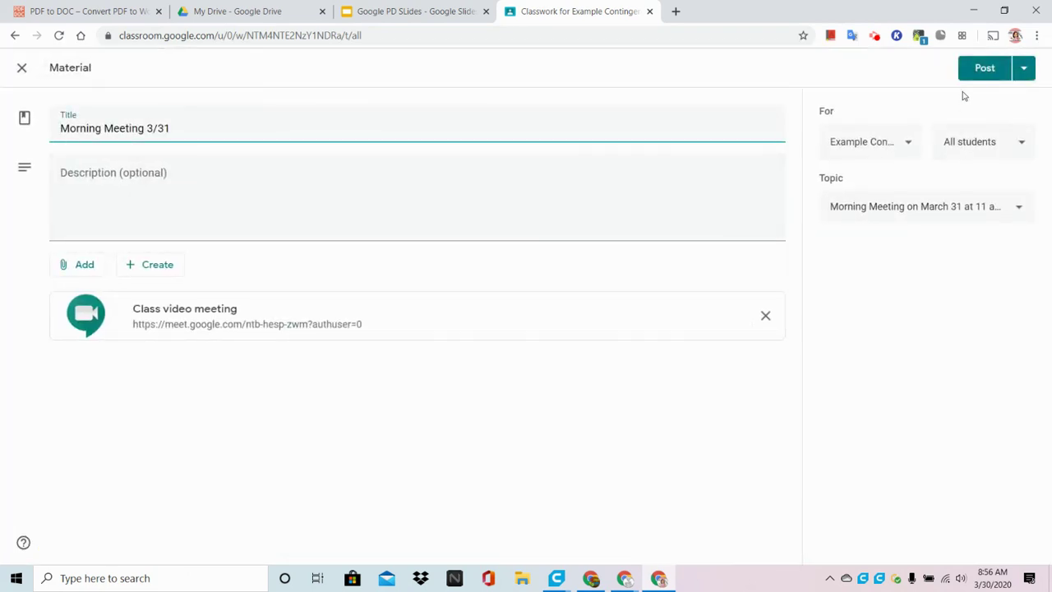